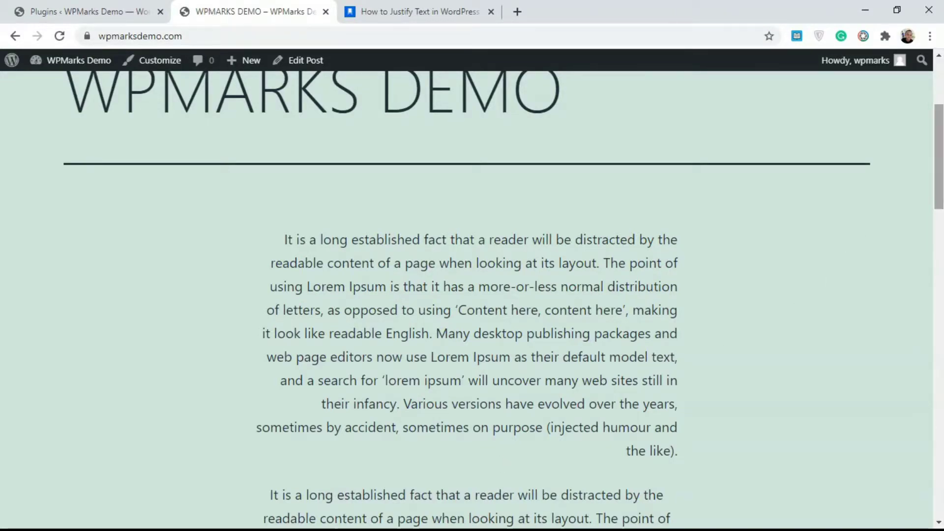
- Scroll the demo post and select the first paragraph to inspect its centred alignment
scroll(472, 295, "up", 4)
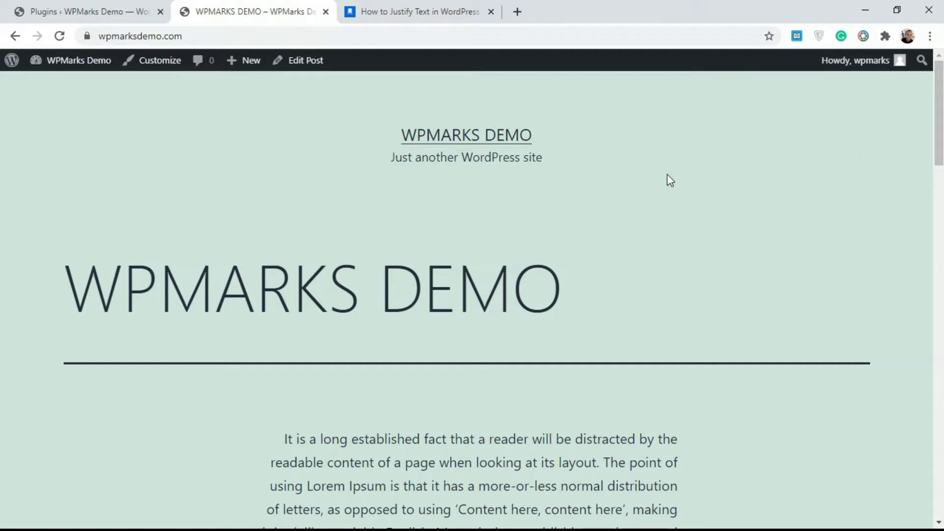
scroll(908, 125, "down", 5)
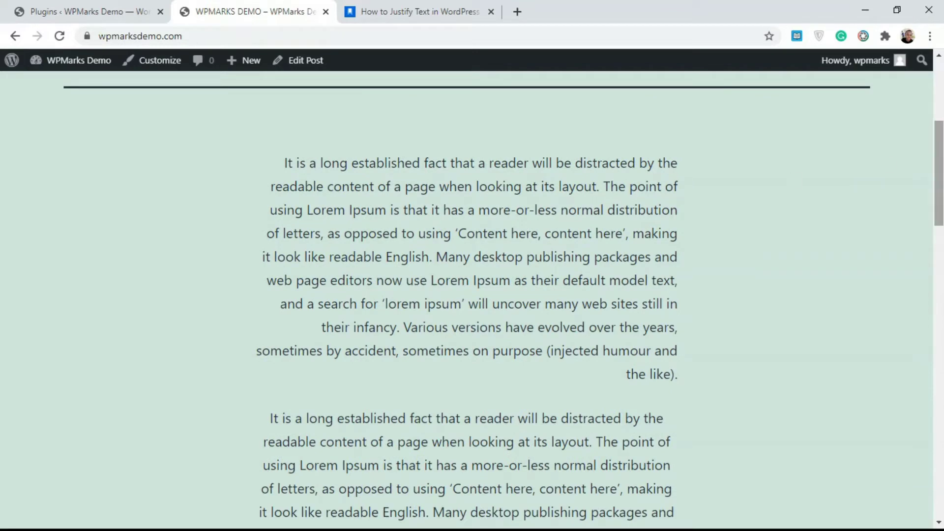
scroll(934, 152, "down", 3)
scroll(726, 319, "up", 3)
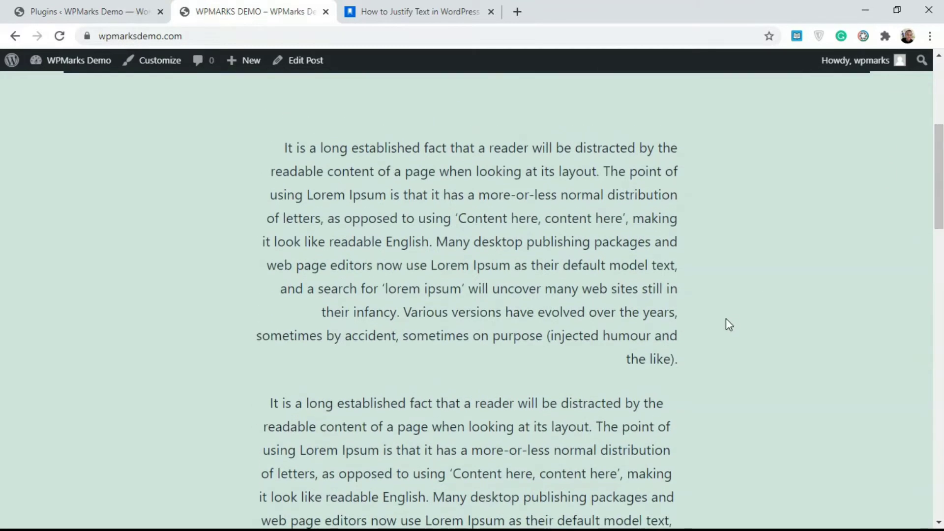
left_click_drag(679, 350, 285, 123)
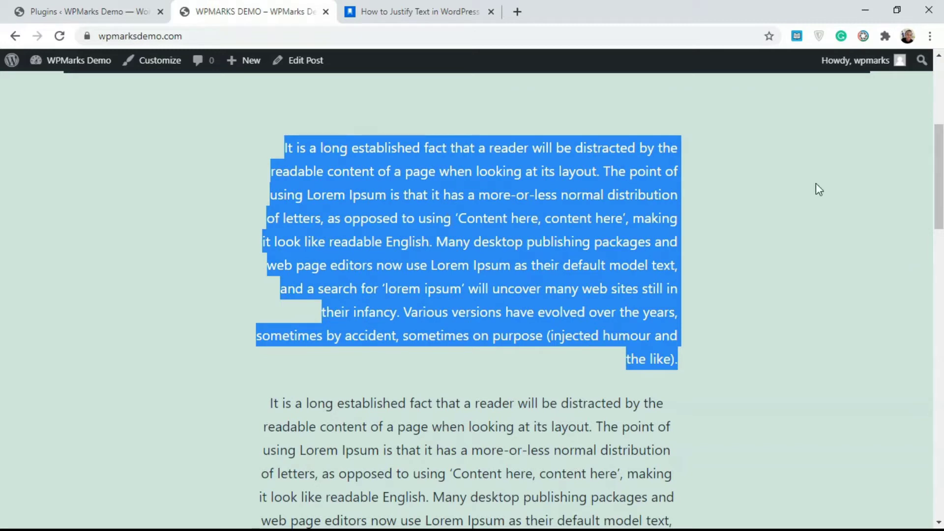
scroll(836, 231, "down", 1)
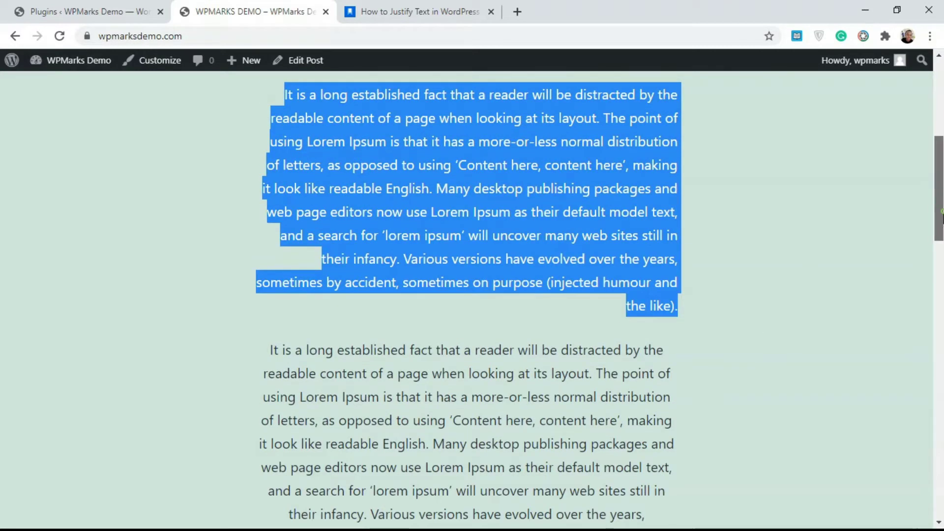
scroll(604, 358, "down", 3)
left_click_drag(501, 383, 266, 167)
- Scroll back through the post, reselecting and then deselecting the first paragraph
scroll(467, 300, "up", 3)
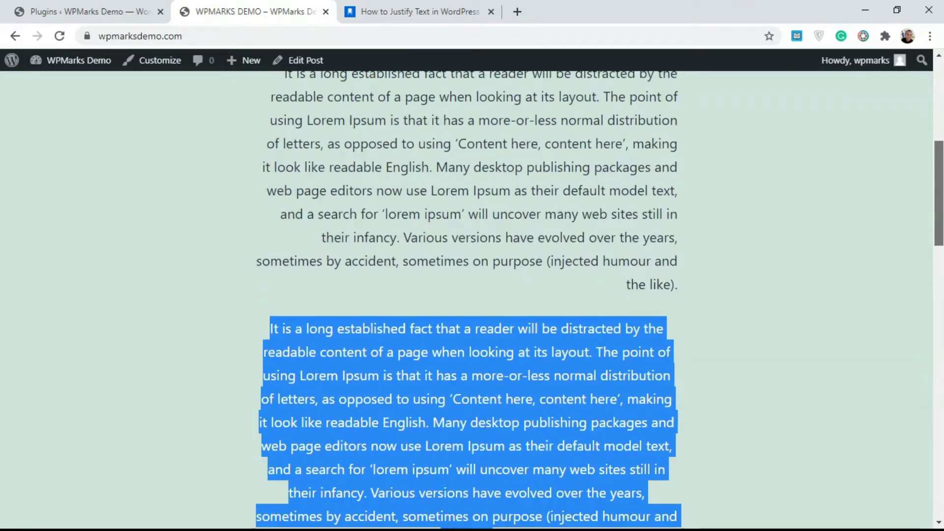
scroll(467, 300, "down", 2)
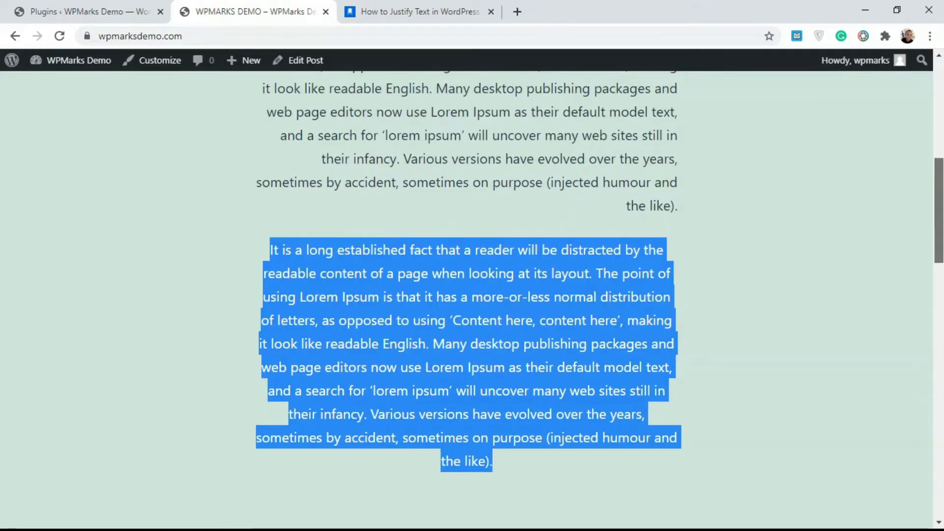
scroll(412, 297, "up", 4)
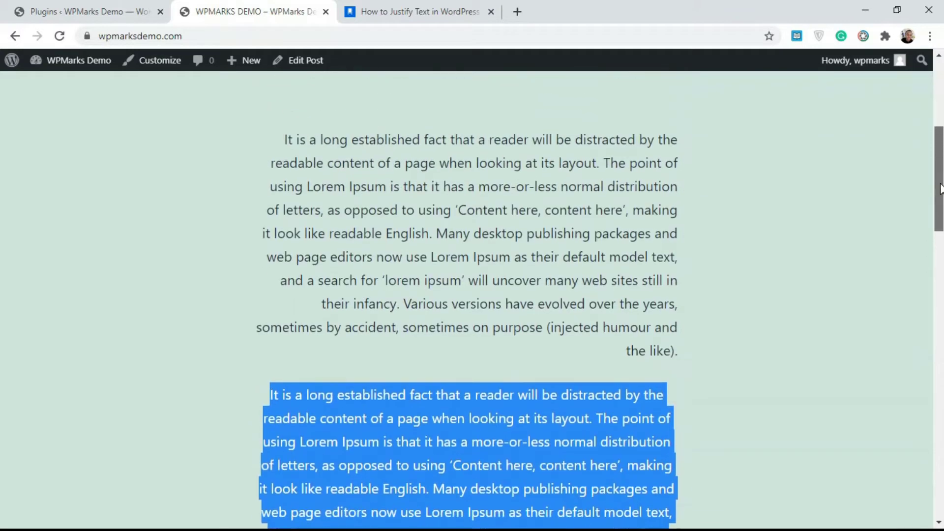
scroll(484, 254, "down", 3)
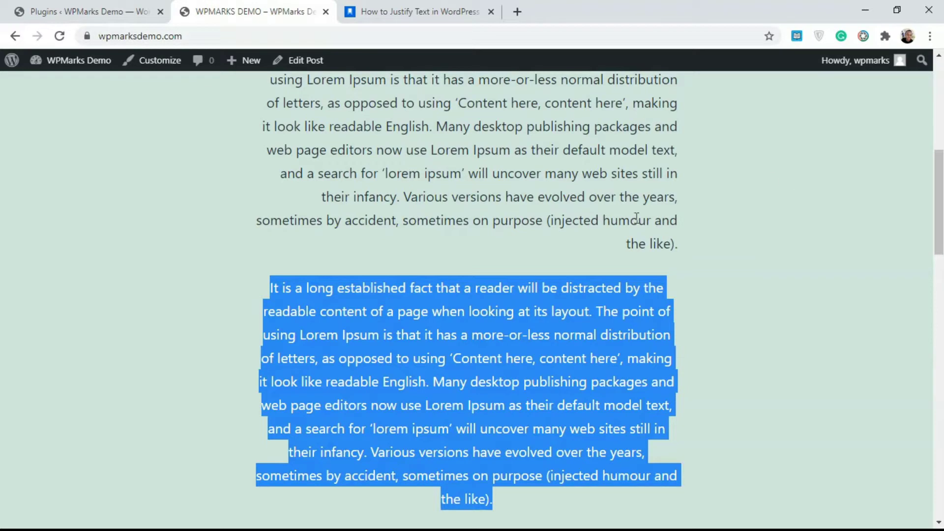
left_click_drag(937, 183, 937, 147)
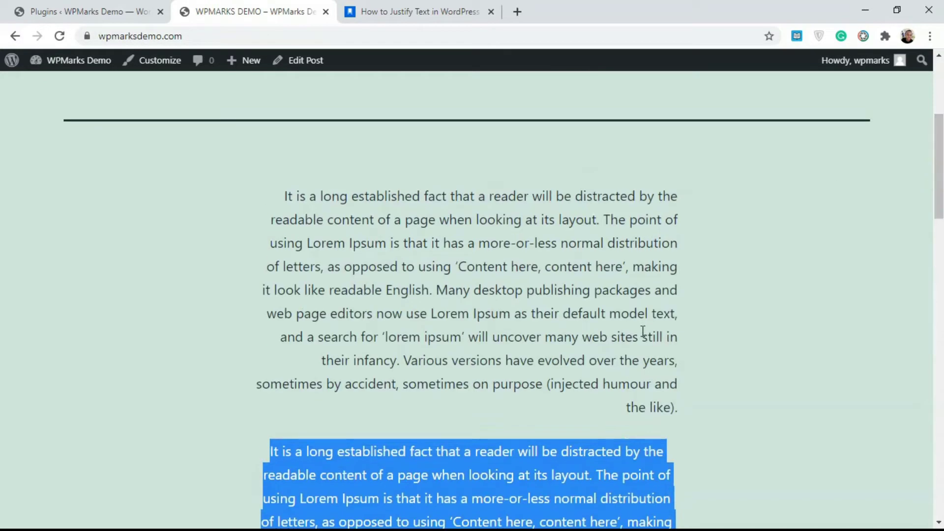
left_click_drag(678, 402, 259, 178)
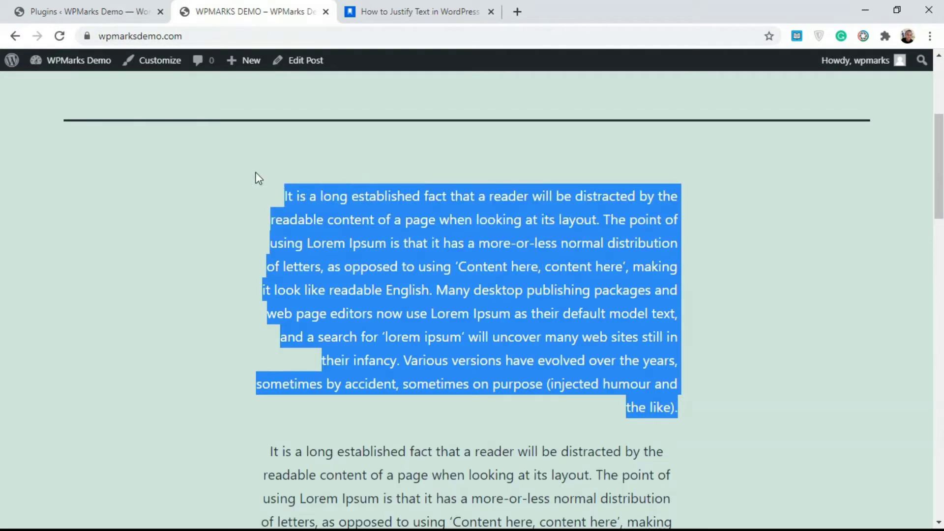
left_click(344, 211)
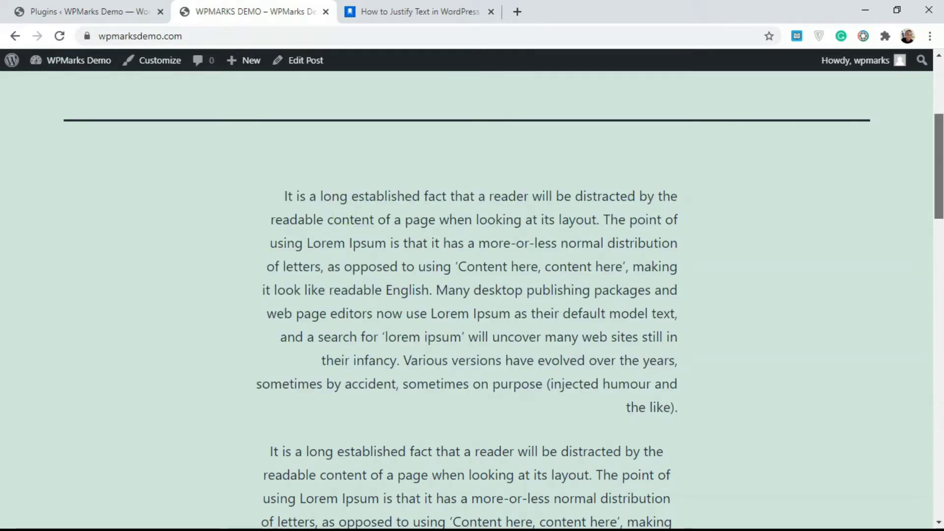
left_click_drag(937, 167, 942, 225)
scroll(495, 282, "up", 2)
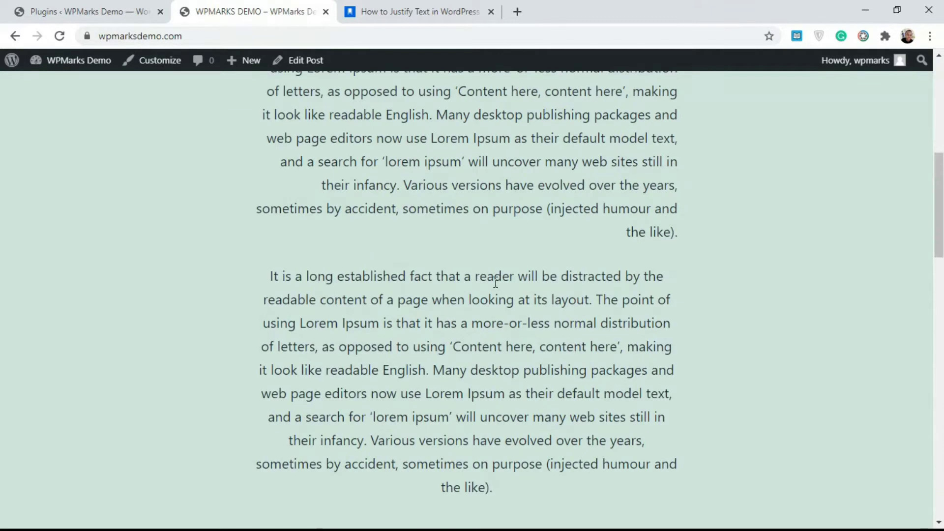
- Search the plugin directory for 'simple css' and open Simple CSS under Appearance
left_click(66, 7)
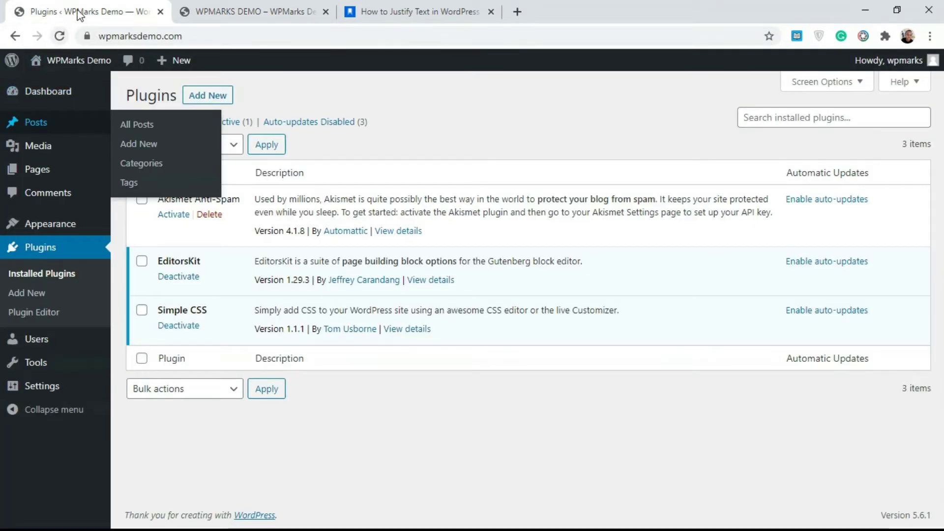
left_click(50, 296)
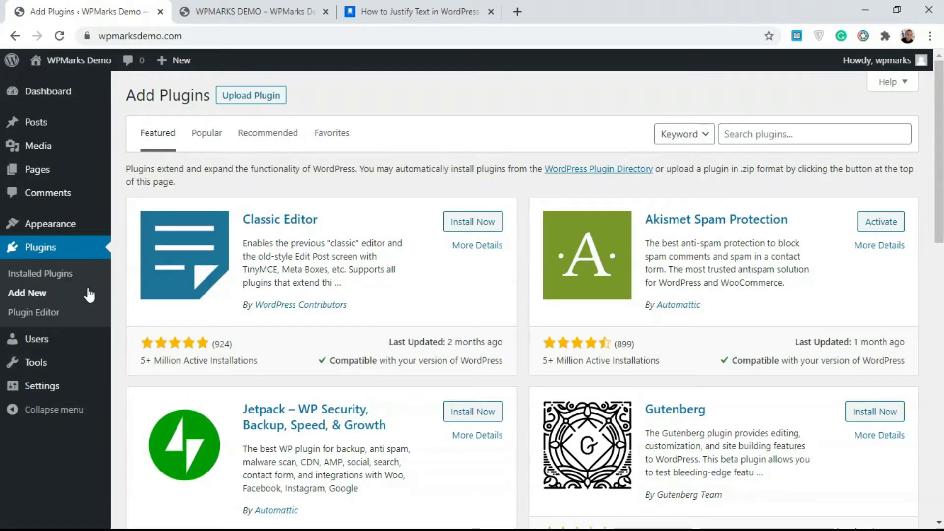
left_click(806, 132)
type("simple css")
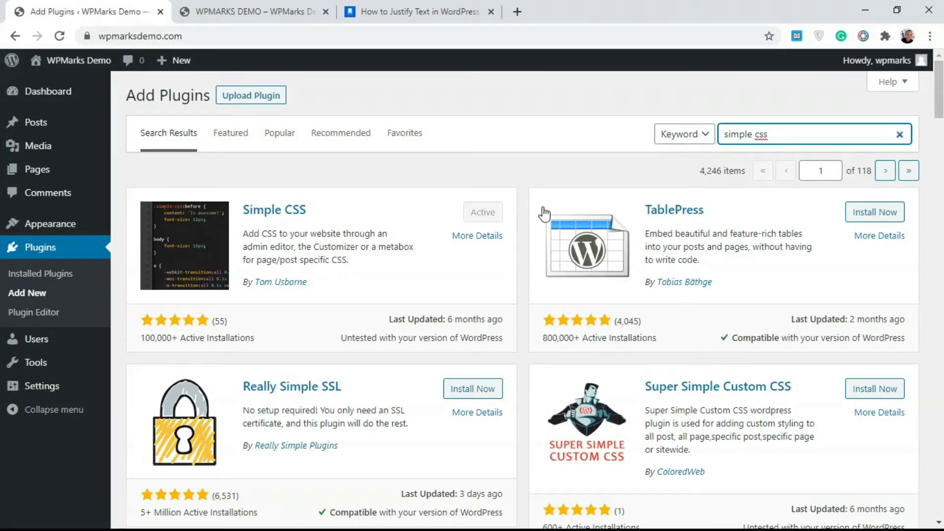
mouse_move(74, 229)
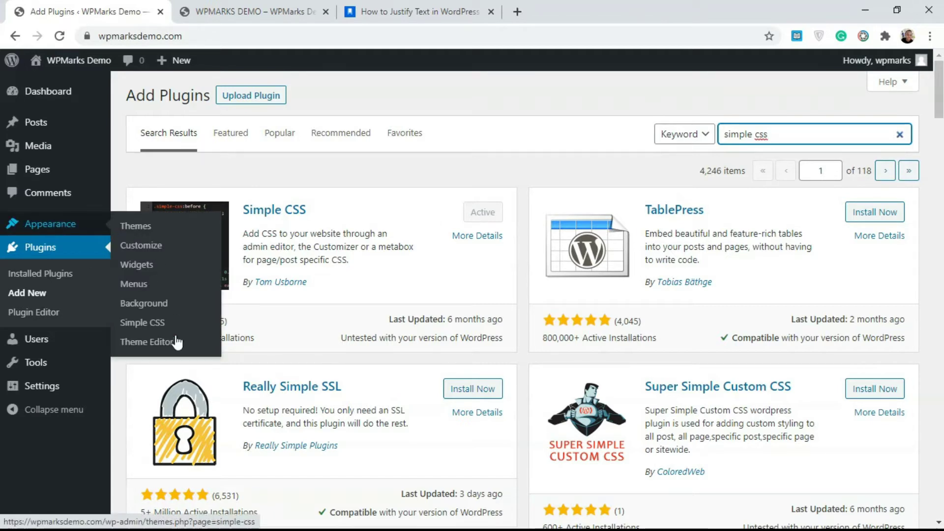
left_click(141, 325)
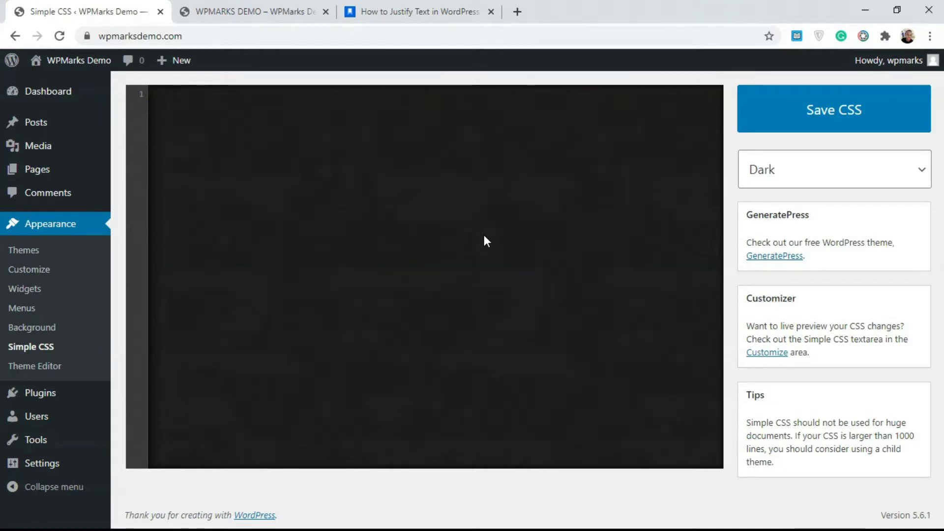
- Check the How to Justify Text article, then return to the empty Simple CSS editor
left_click(251, 141)
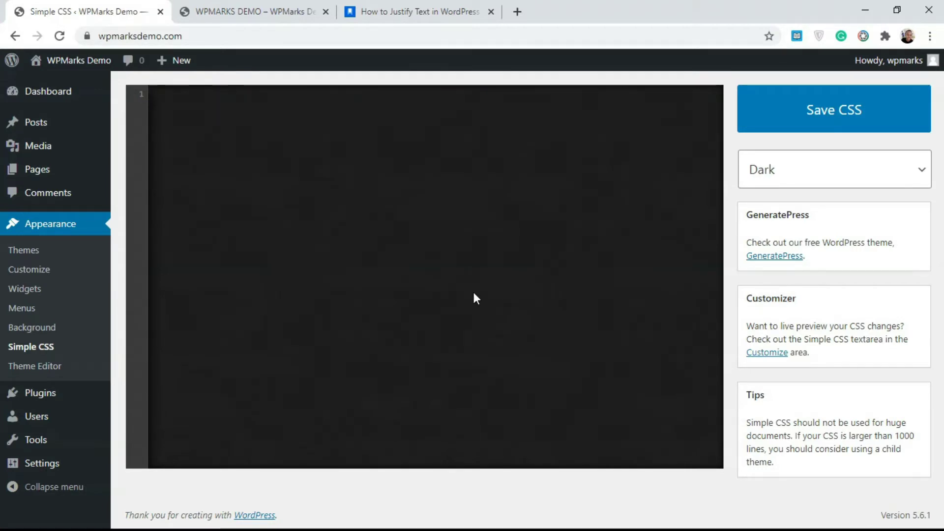
left_click(435, 6)
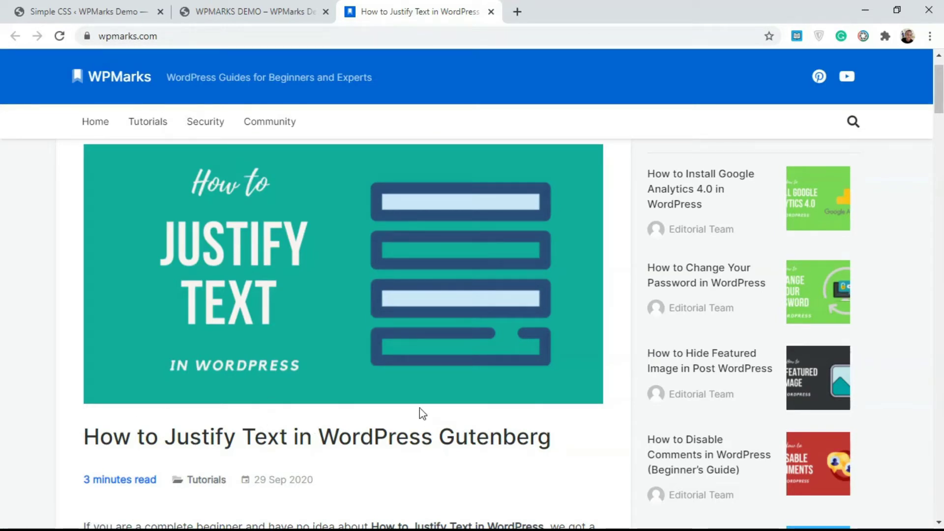
left_click_drag(938, 86, 935, 164)
left_click(69, 8)
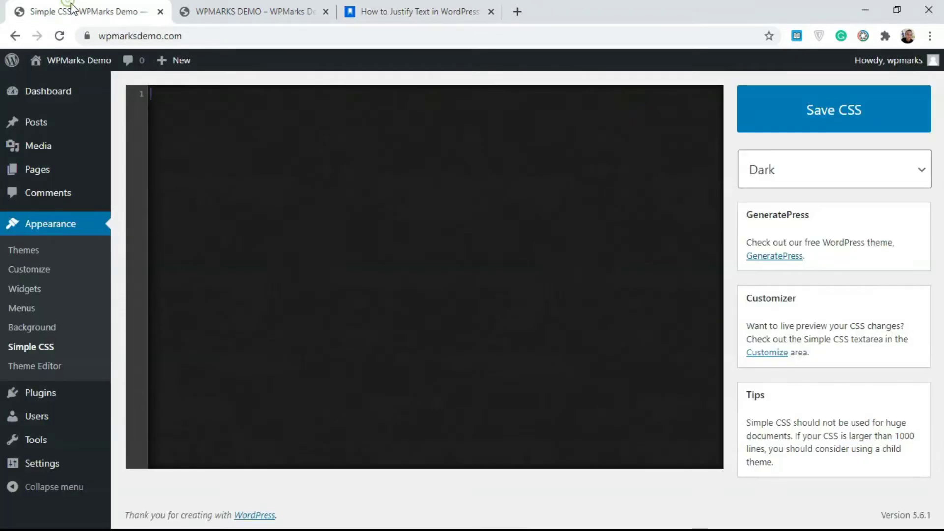
- Copy the rule .entry-content p { text-align: justify; } from Notepad
key("super")
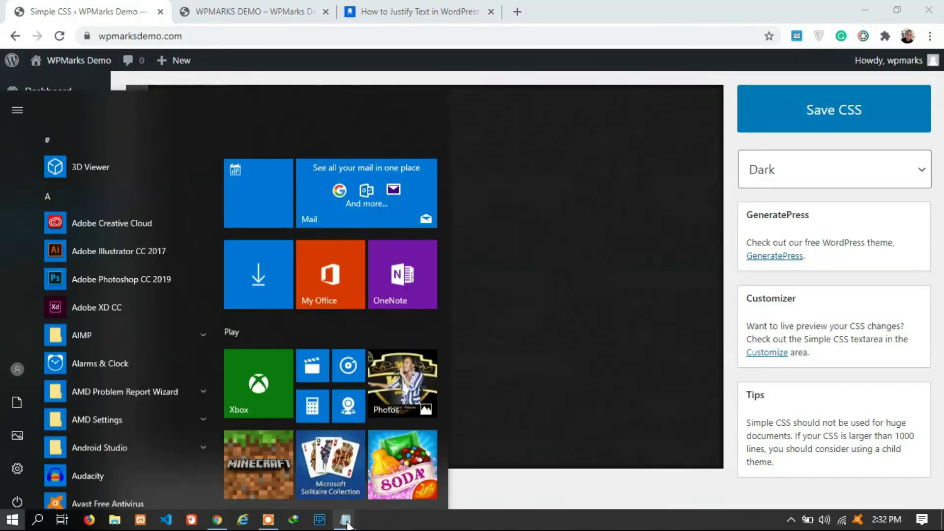
mouse_move(347, 521)
left_click(381, 489)
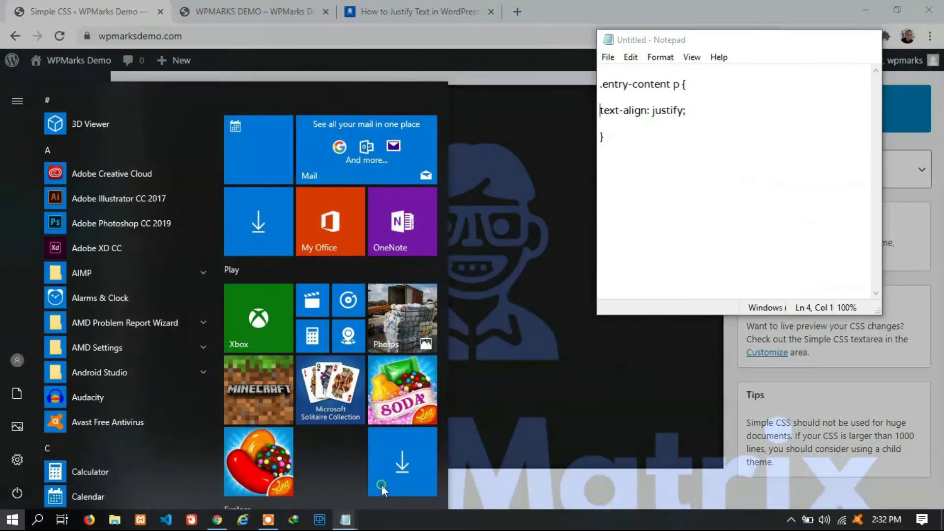
left_click_drag(663, 132, 594, 84)
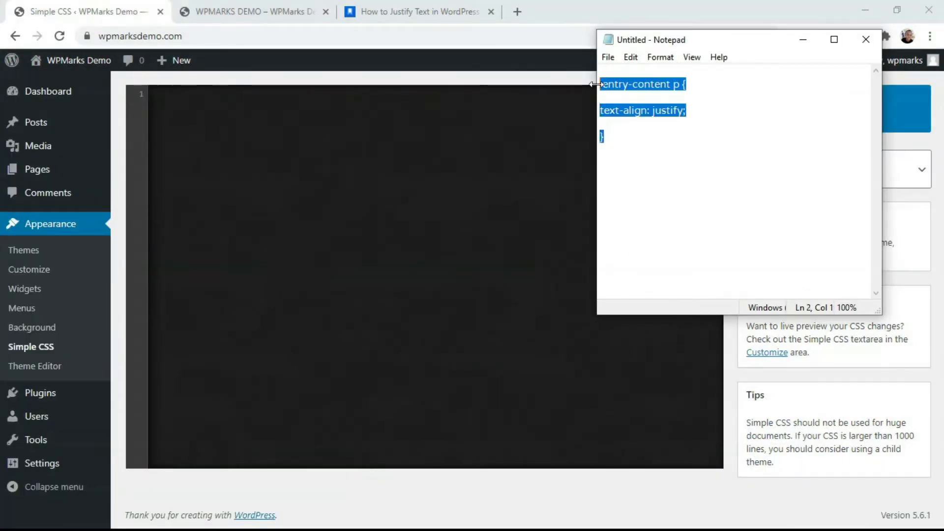
right_click(626, 90)
left_click(585, 131)
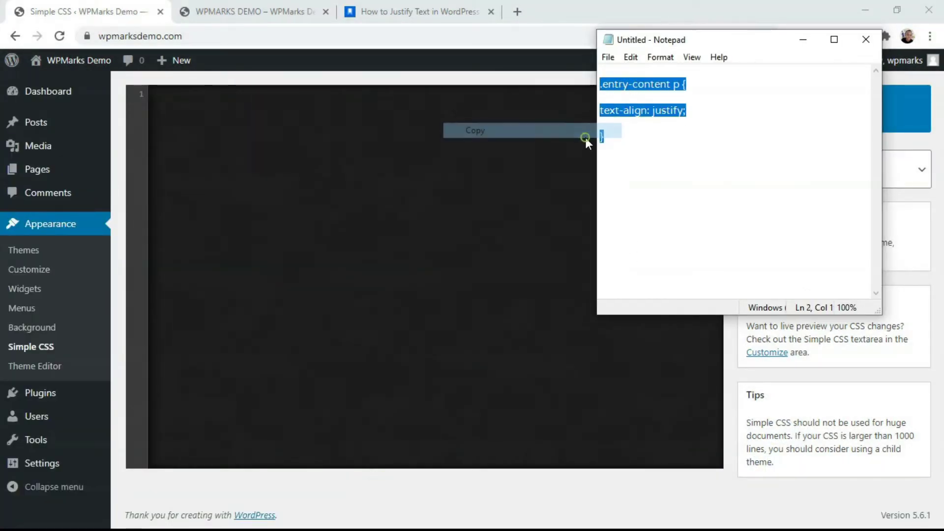
left_click(266, 167)
- Paste the justify rule into the Simple CSS editor, save it, and go to the demo post
right_click(234, 146)
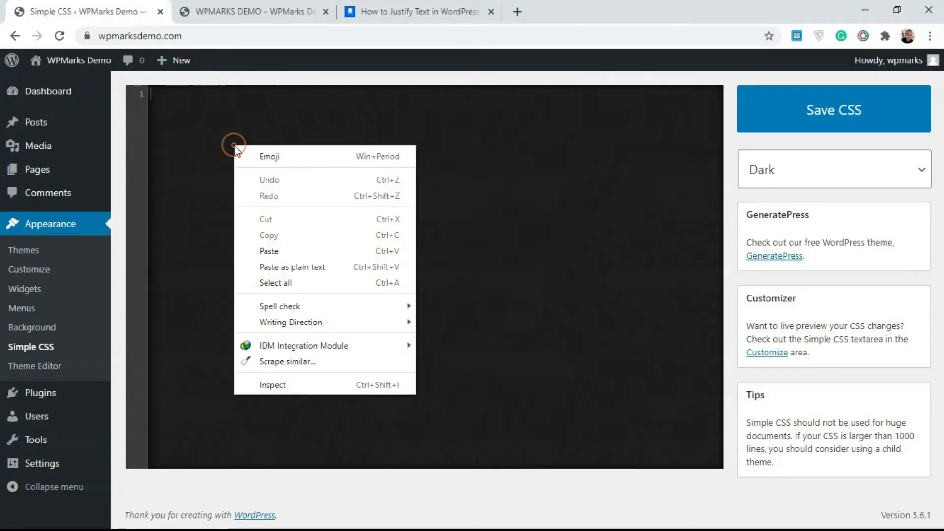
left_click(278, 248)
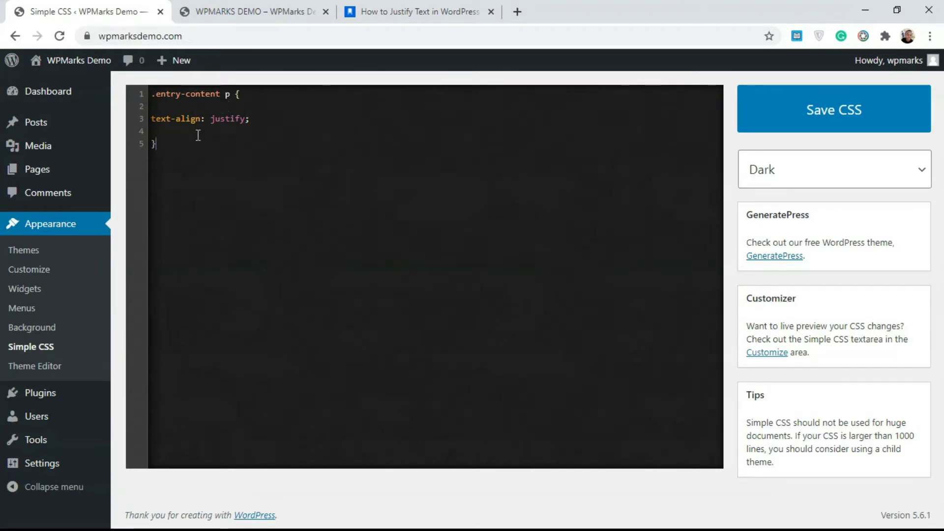
double_click(162, 120)
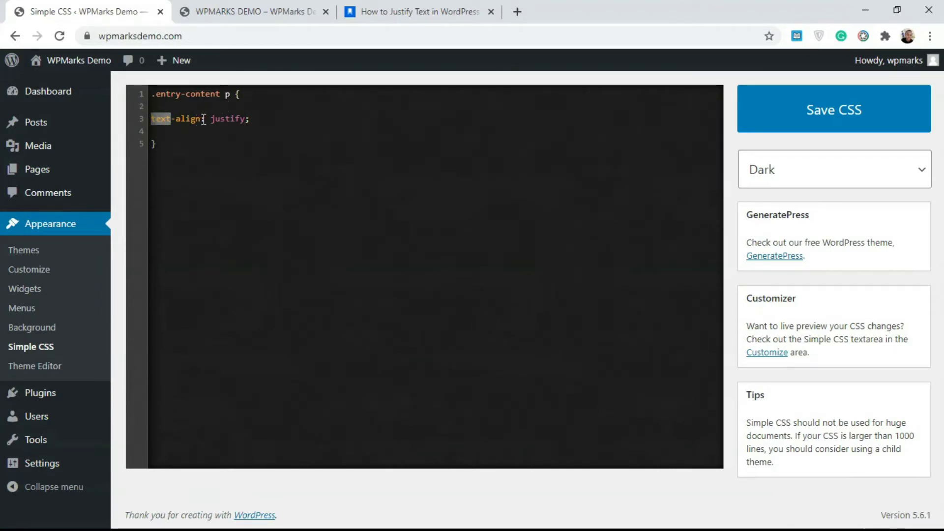
left_click(822, 129)
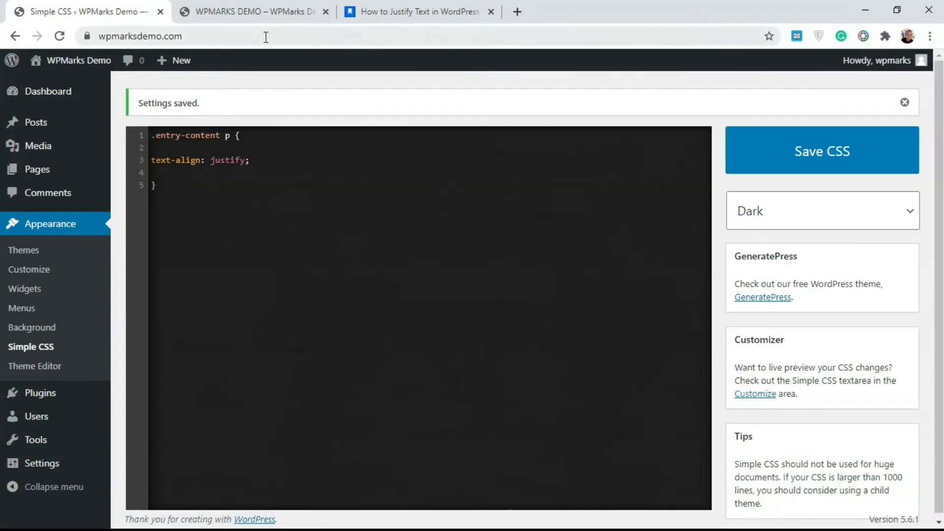
left_click(270, 6)
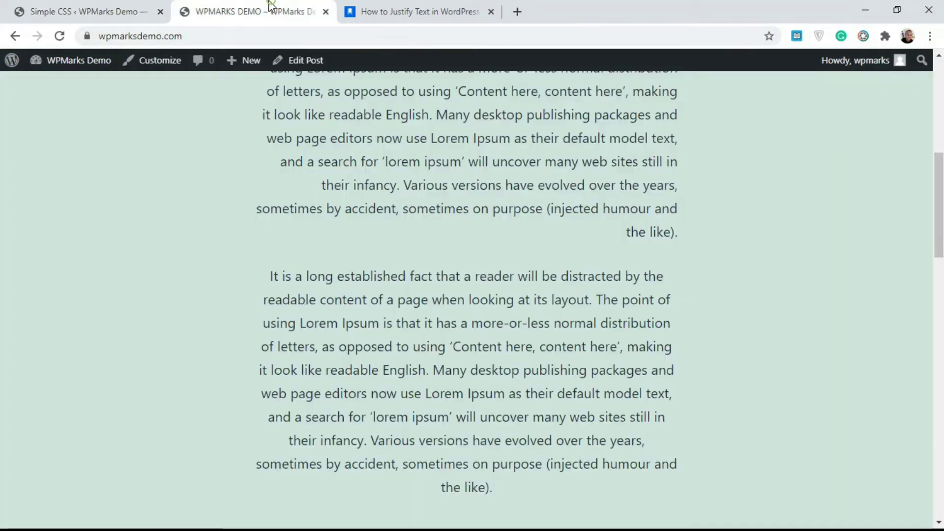
- Reload the demo post and scroll it to see every paragraph justified
left_click(58, 38)
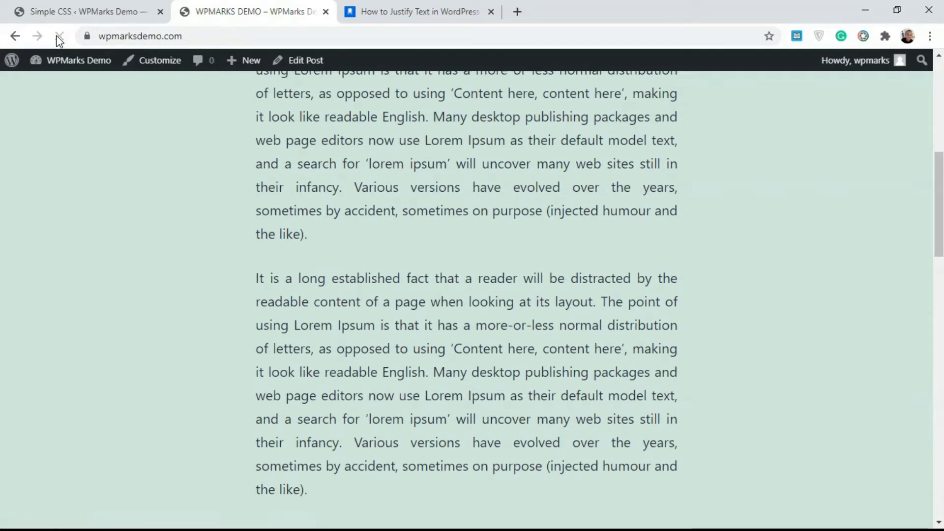
mouse_move(940, 198)
left_mouse_down()
mouse_move(941, 118)
mouse_move(941, 246)
mouse_move(941, 183)
left_mouse_up()
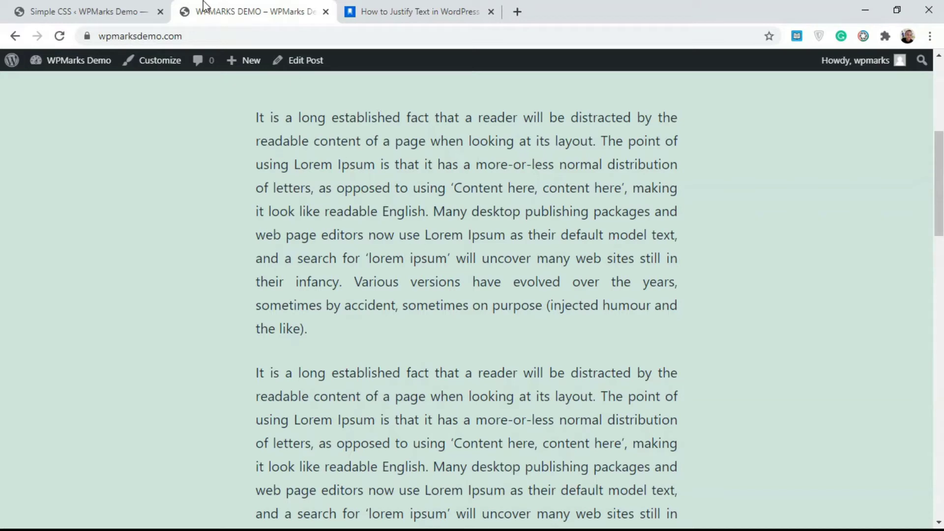
key("ctrl+Page_Up")
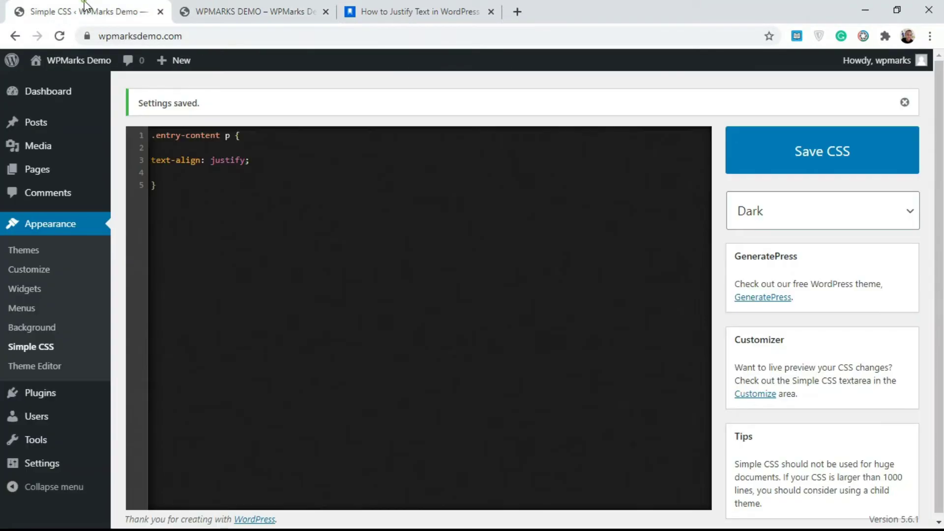
left_click(216, 6)
left_click_drag(937, 223, 937, 217)
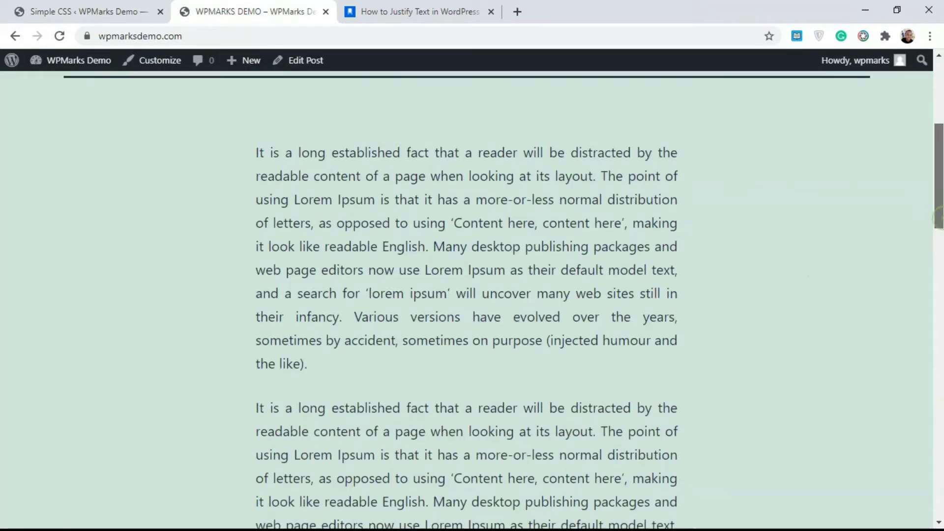
scroll(504, 310, "up", 5)
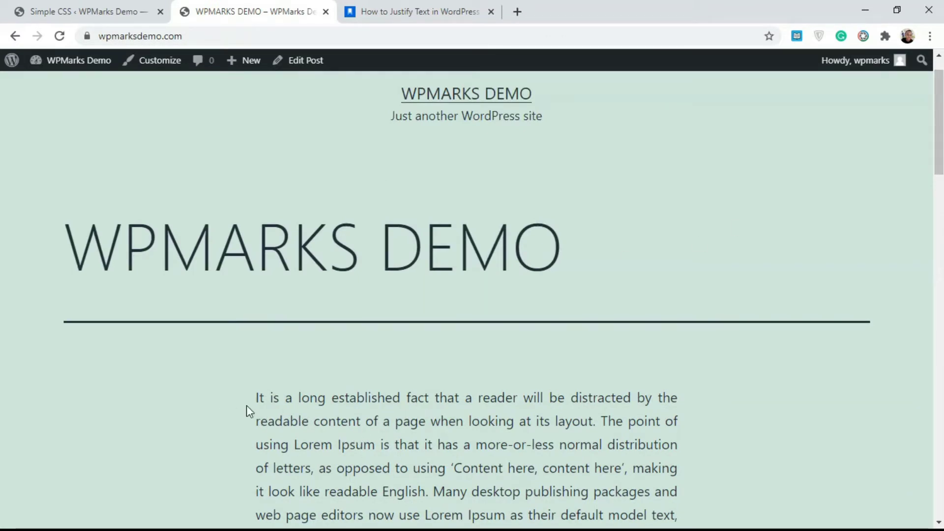
- Delete the justify rule from the Simple CSS editor and save the empty CSS
left_click(101, 10)
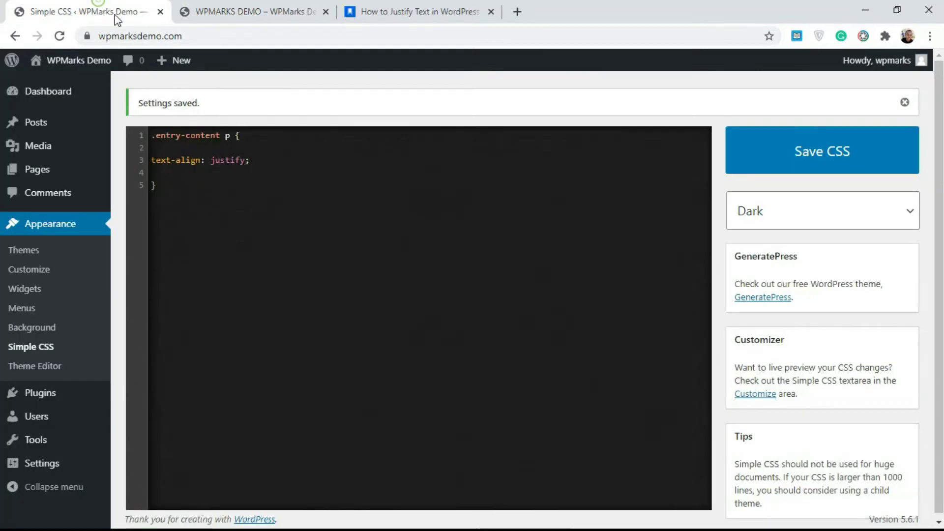
left_click(236, 231)
left_click_drag(207, 207, 140, 130)
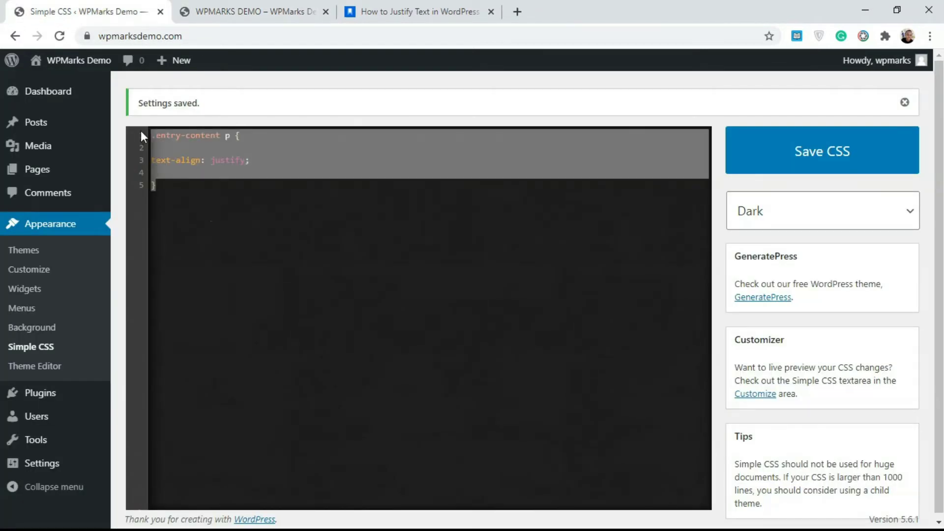
key("BackSpace")
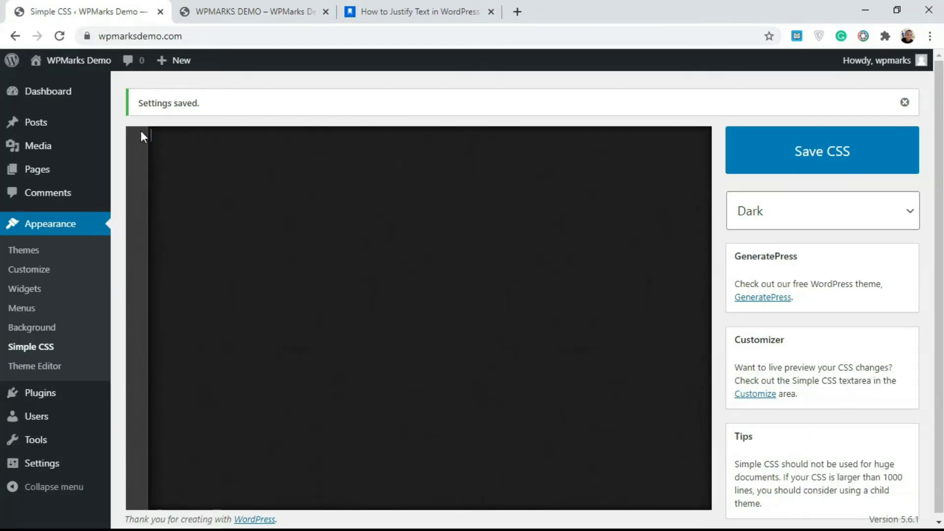
left_click(815, 148)
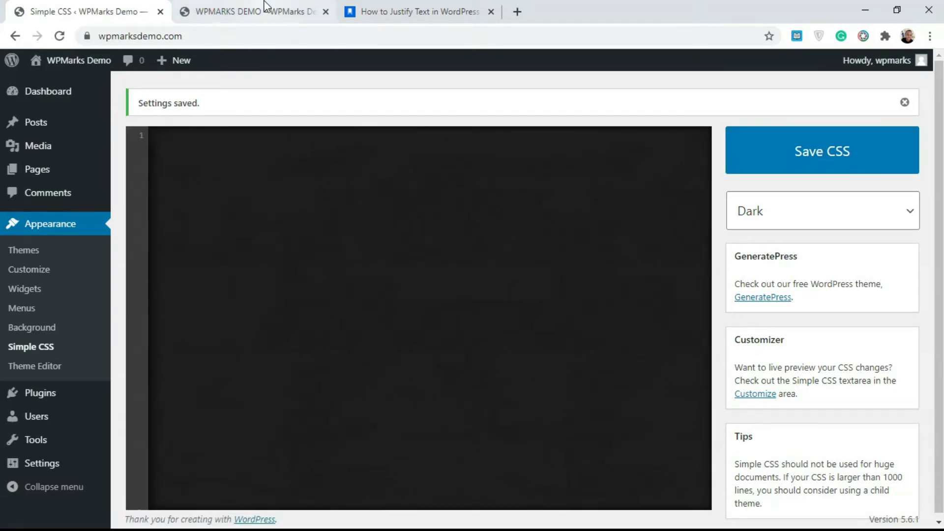
- Reload the demo post without the justify rule, then go to the Add New plugins page
left_click(265, 11)
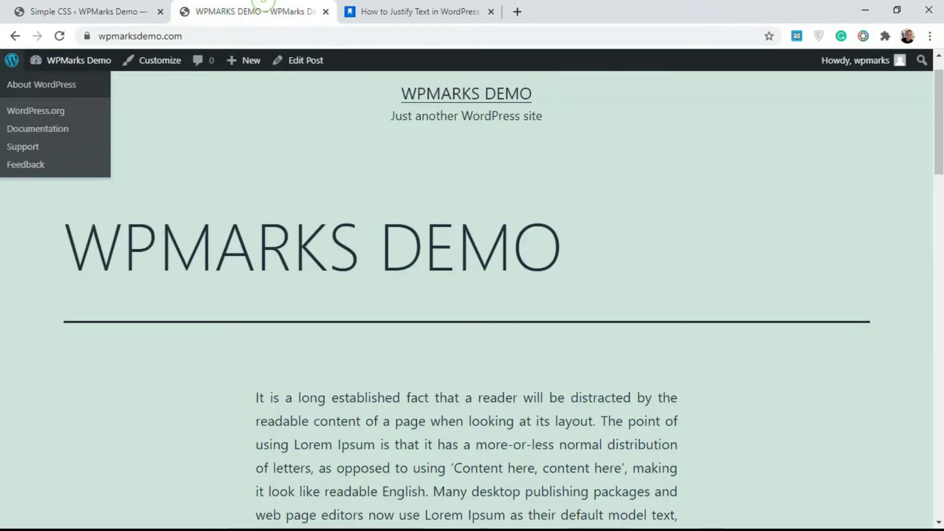
left_click(59, 35)
scroll(412, 306, "down", 5)
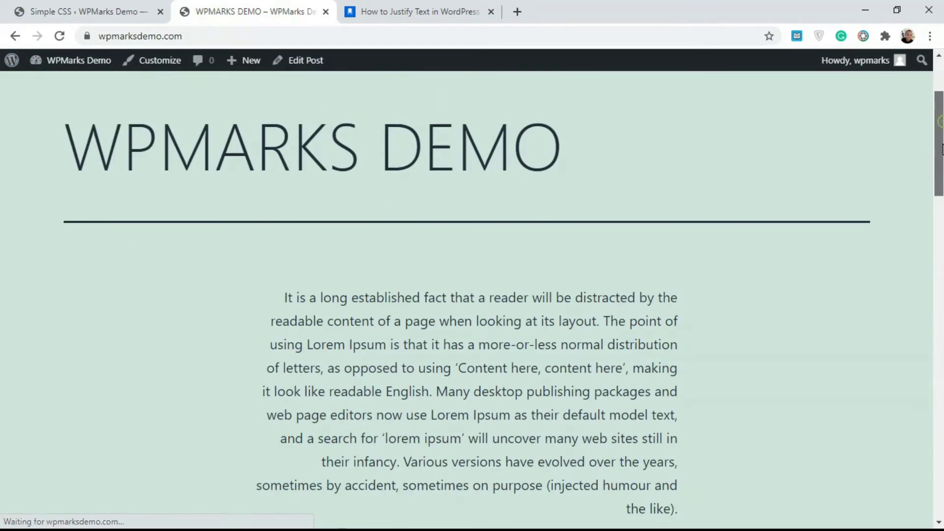
left_click(96, 6)
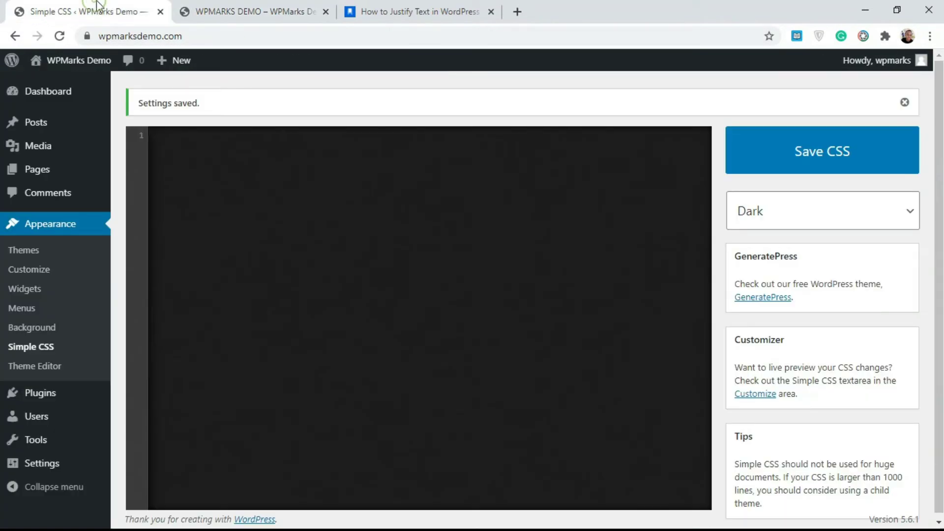
mouse_move(48, 409)
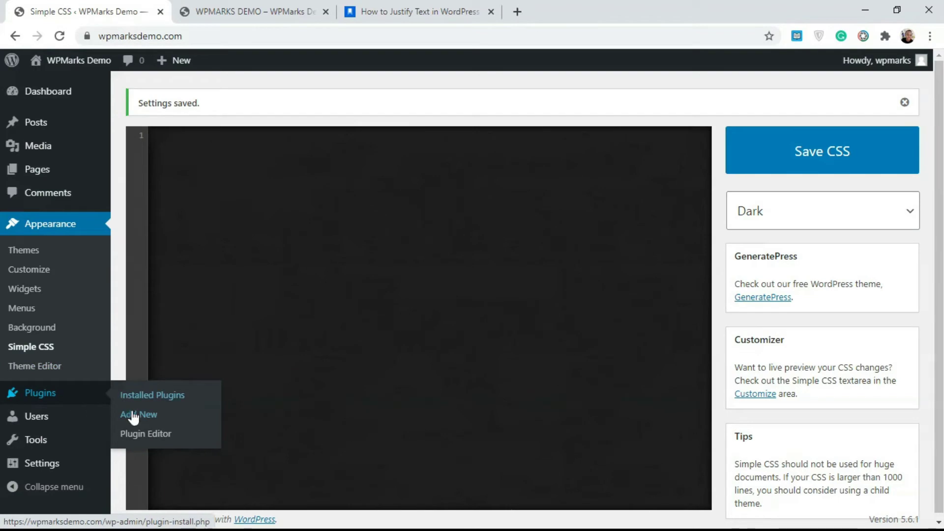
left_click(130, 414)
- Copy the plugin name 'Gutenberg Page Building Toolkit' from the justify-text tutorial
left_click(379, 11)
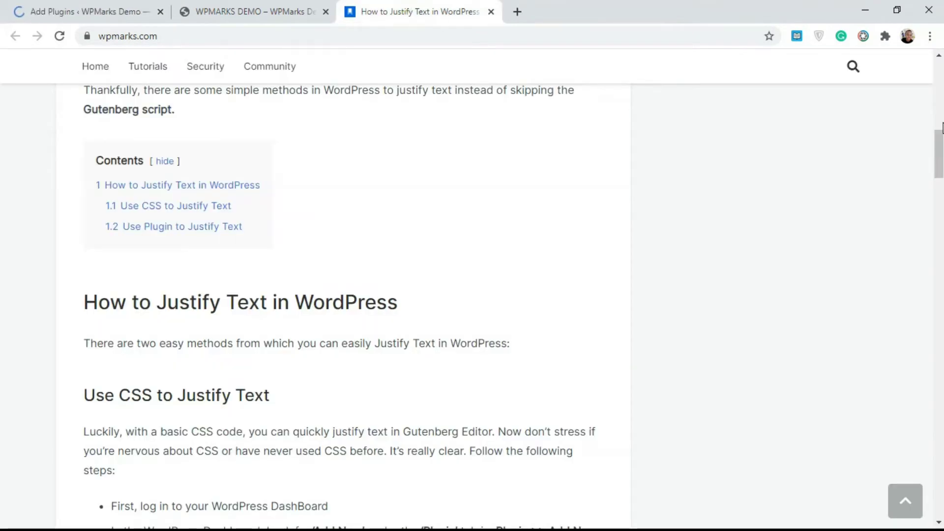
left_click_drag(938, 175, 932, 284)
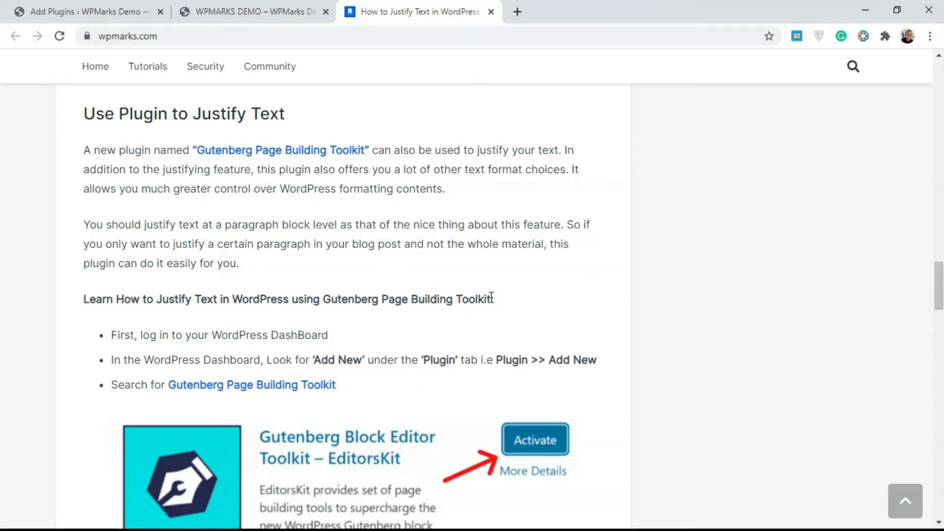
left_click_drag(491, 297, 314, 298)
right_click(325, 301)
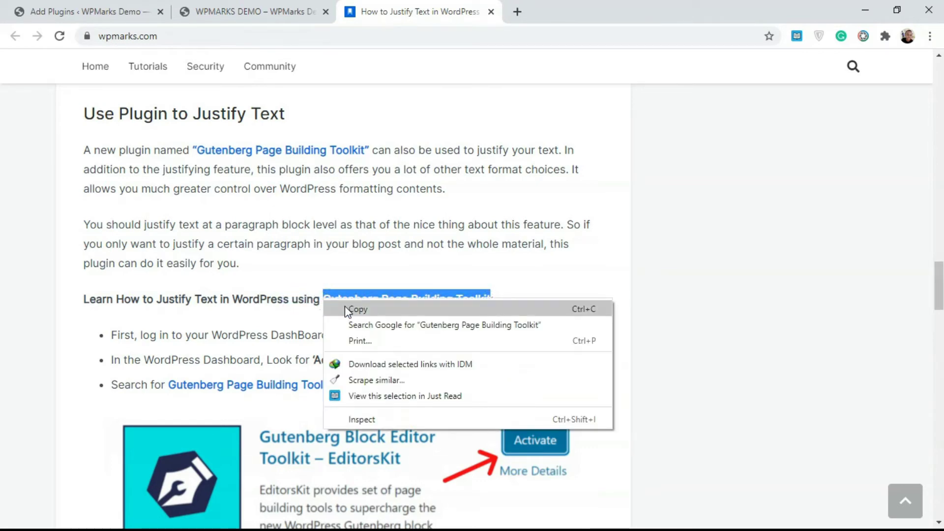
left_click(349, 310)
left_click(89, 11)
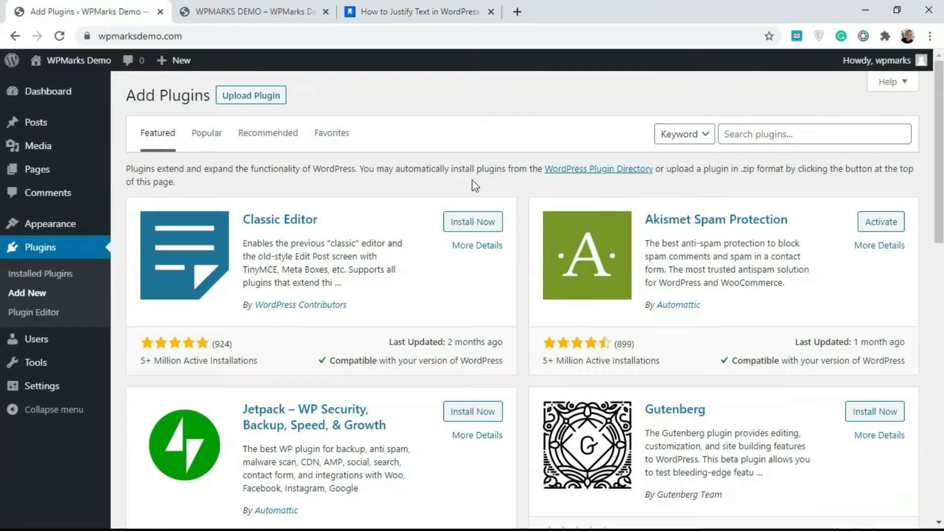
- Search plugins for 'Gutenberg Page Building Toolkit' and scroll to the active EditorsKit result
left_click(747, 128)
key("ctrl+v")
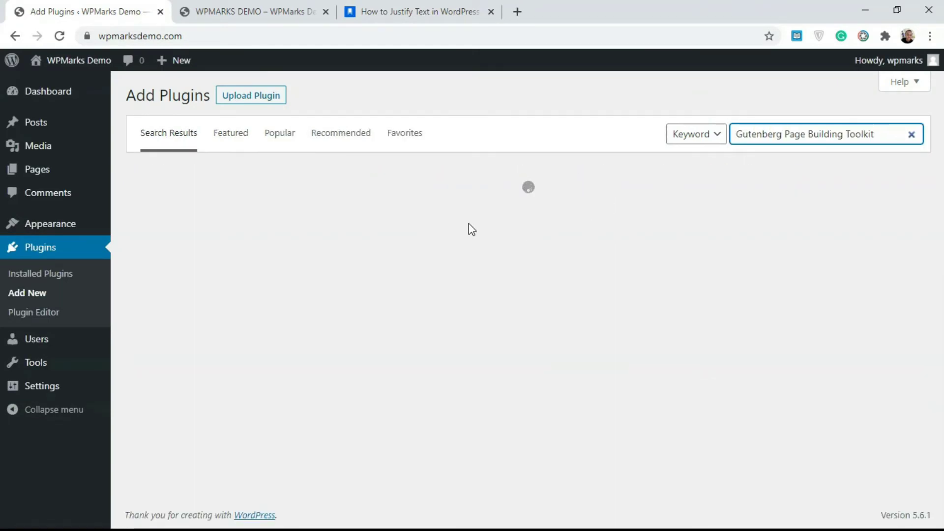
scroll(469, 227, "down", 1)
scroll(700, 270, "down", 2)
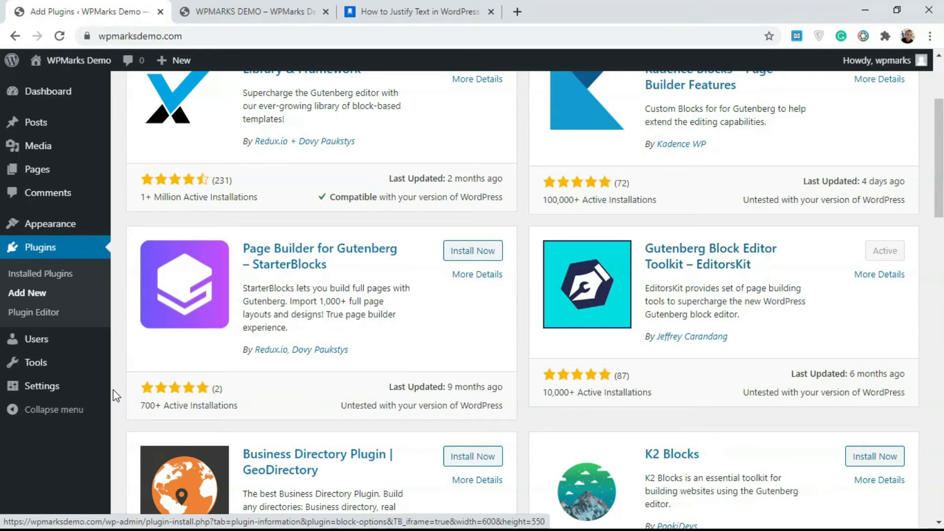
mouse_move(25, 398)
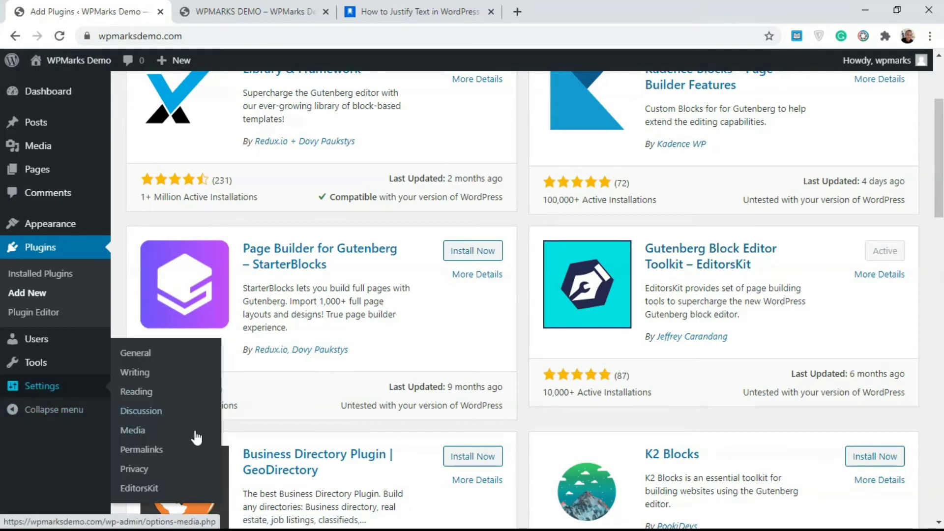
- Browse the EditorsKit Getting Started page, then return to the top of the demo post
left_click(152, 489)
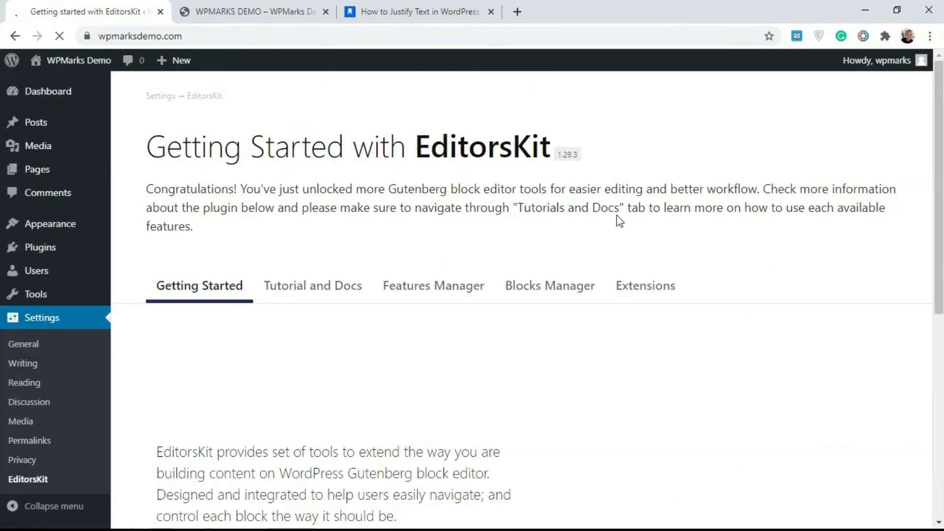
left_click_drag(939, 157, 928, 390)
scroll(472, 217, "up", 3)
scroll(924, 241, "up", 2)
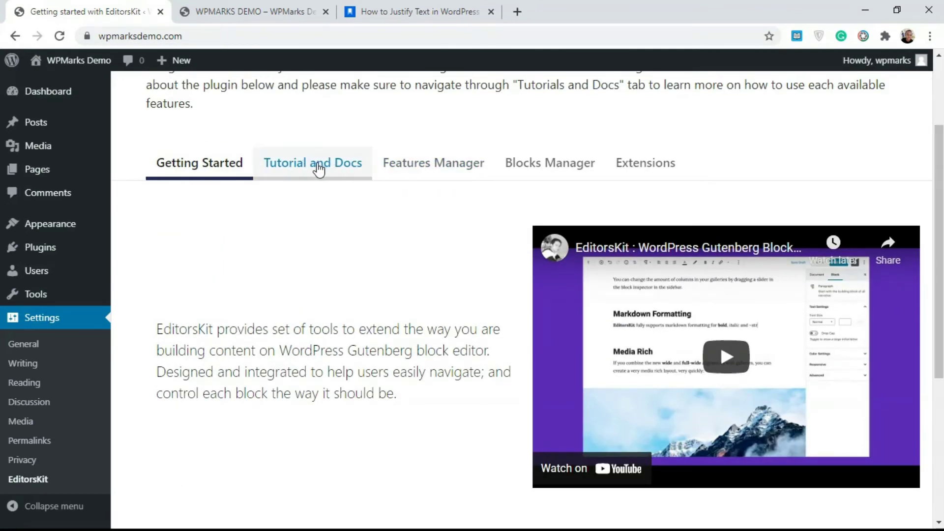
left_click(281, 6)
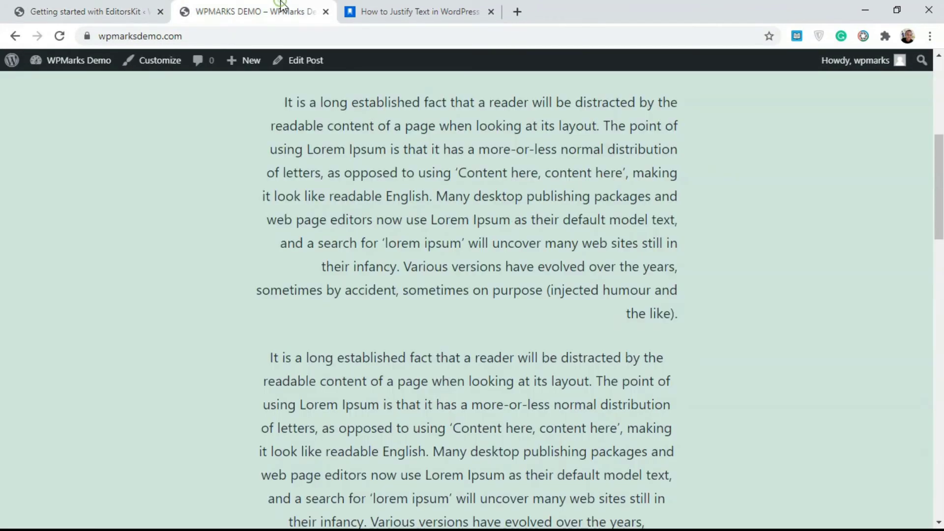
left_click_drag(939, 187, 940, 110)
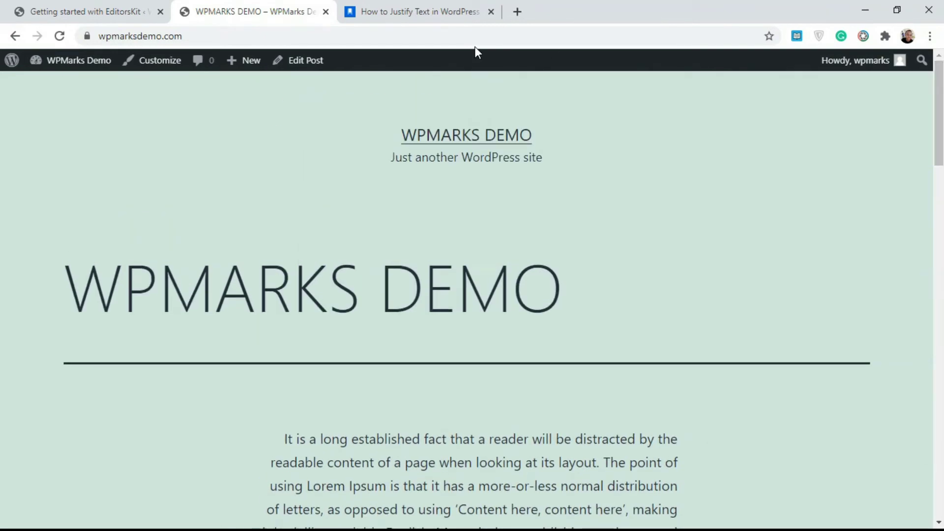
- Open the post in the block editor and justify the first paragraph with EditorsKit's Justify
left_click(319, 60)
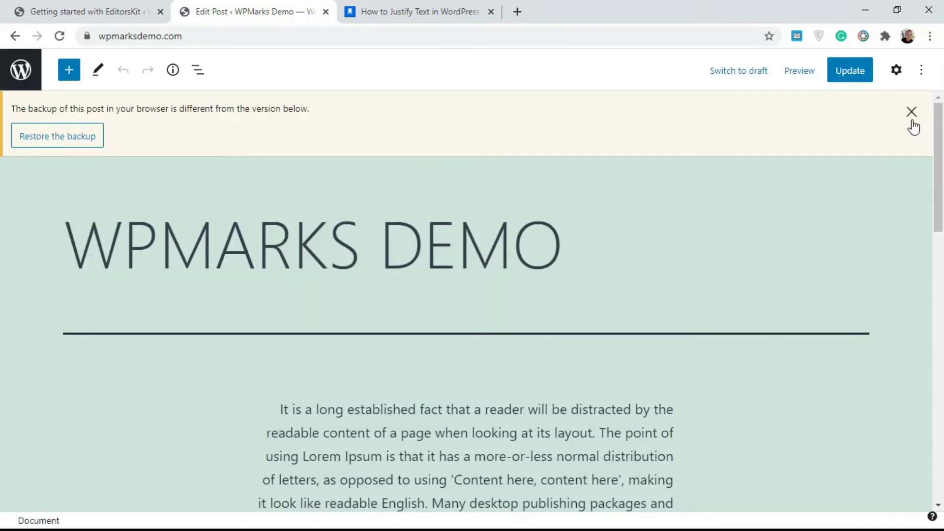
left_click(911, 117)
left_click_drag(942, 182, 942, 212)
triple_click(366, 270)
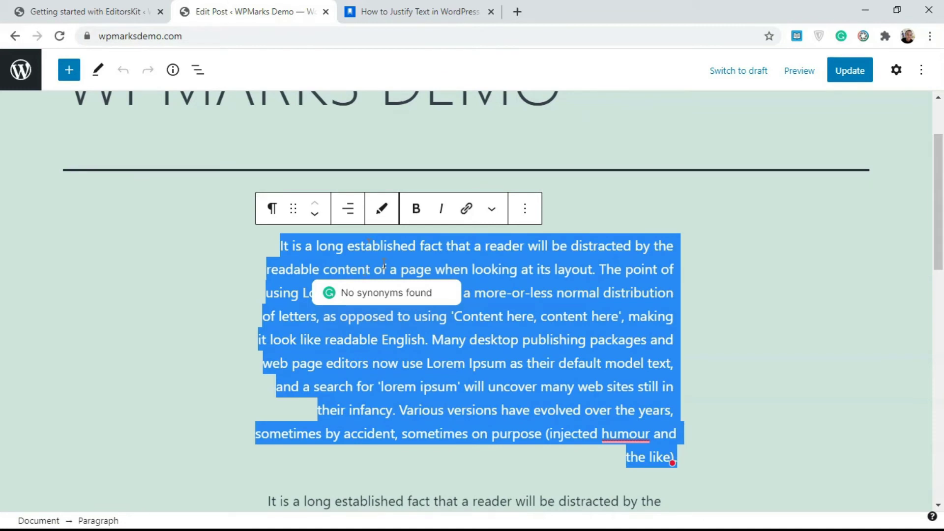
left_click(492, 211)
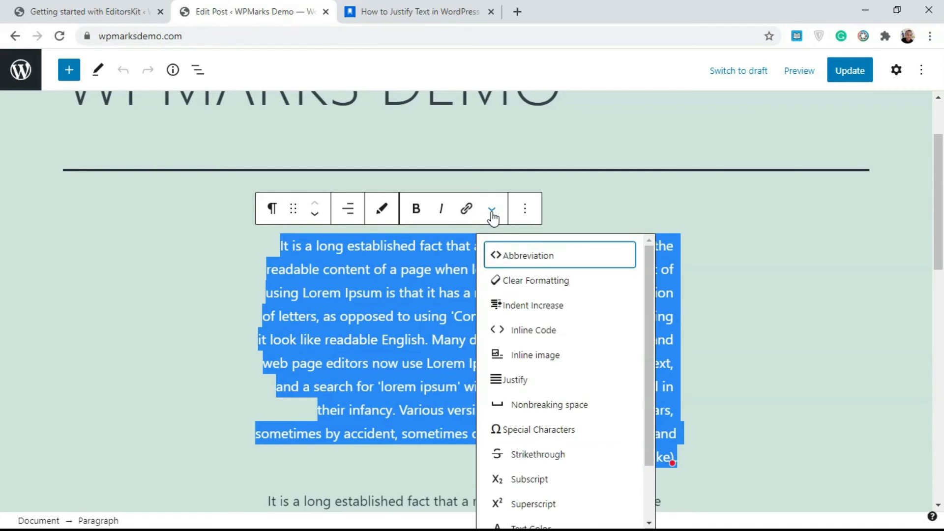
left_click(512, 381)
left_click(425, 313)
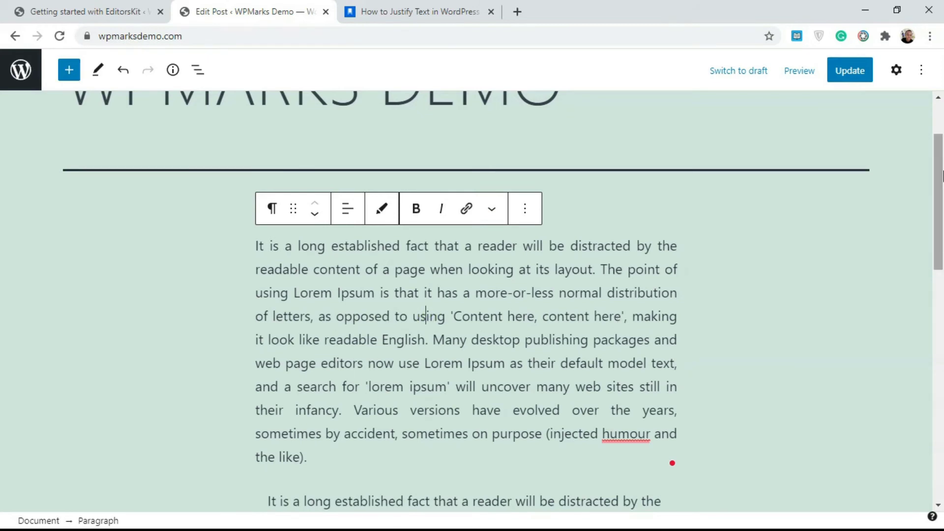
- Justify the second paragraph the same way, update the post, and go to view it
scroll(425, 314, "down", 5)
triple_click(508, 320)
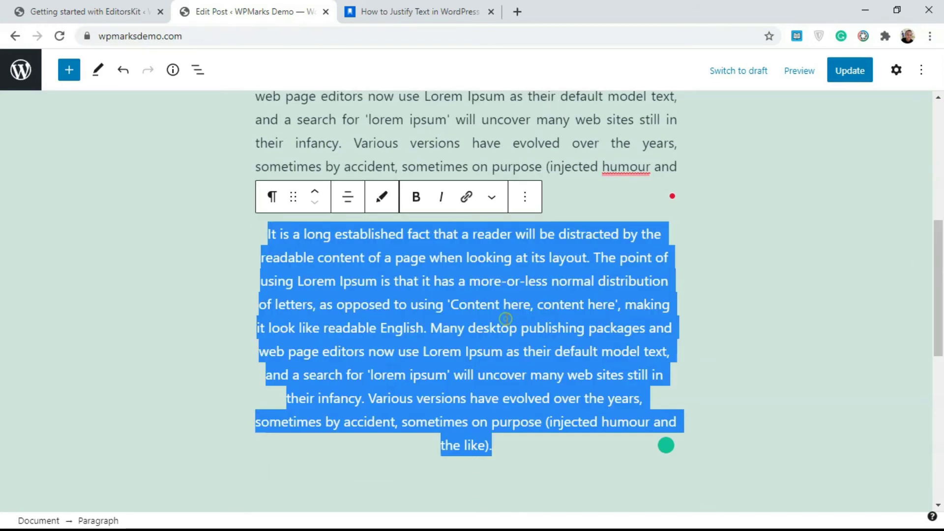
left_click(491, 199)
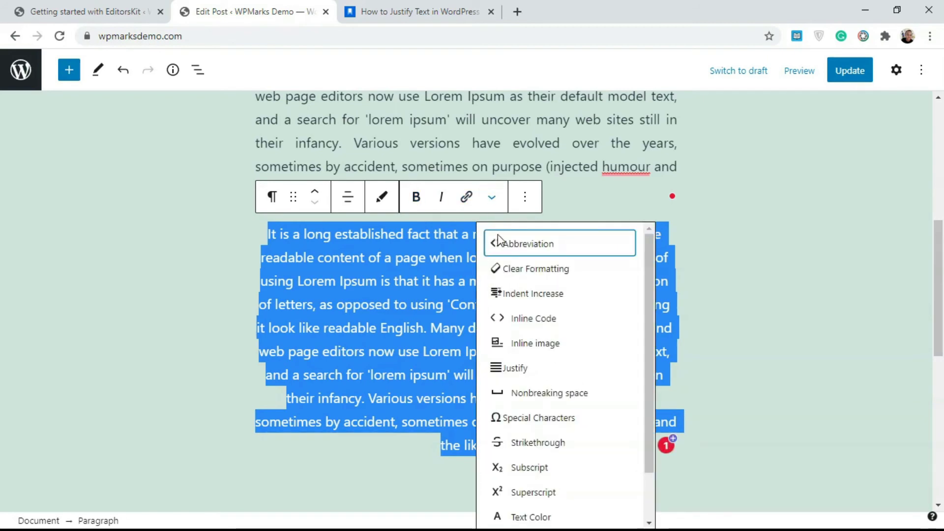
left_click(525, 369)
left_click(692, 352)
left_click(843, 79)
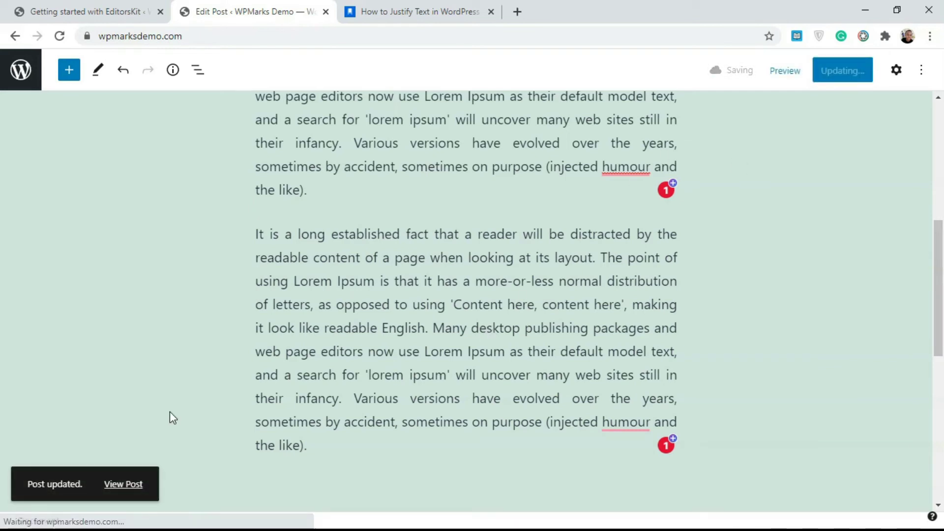
left_click(136, 485)
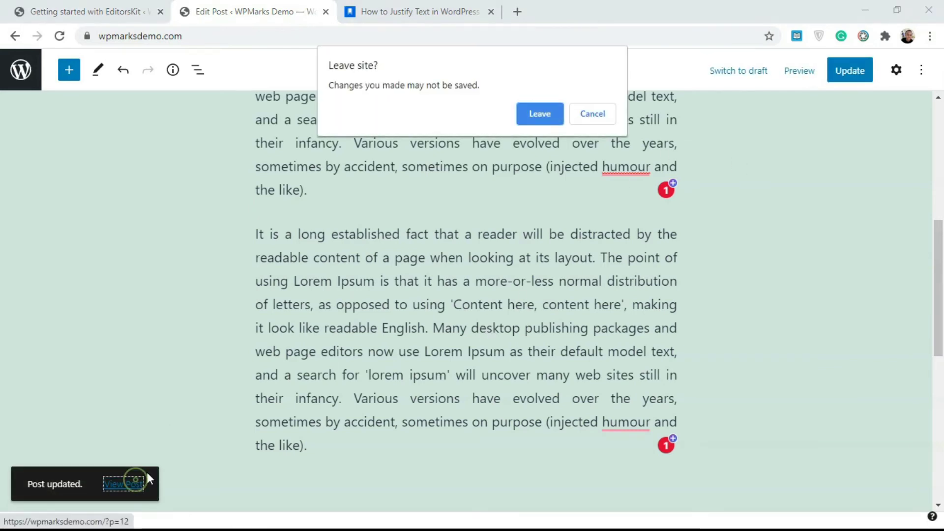
- Leave the editor and scroll the live post to check the two justified paragraphs
left_click(559, 118)
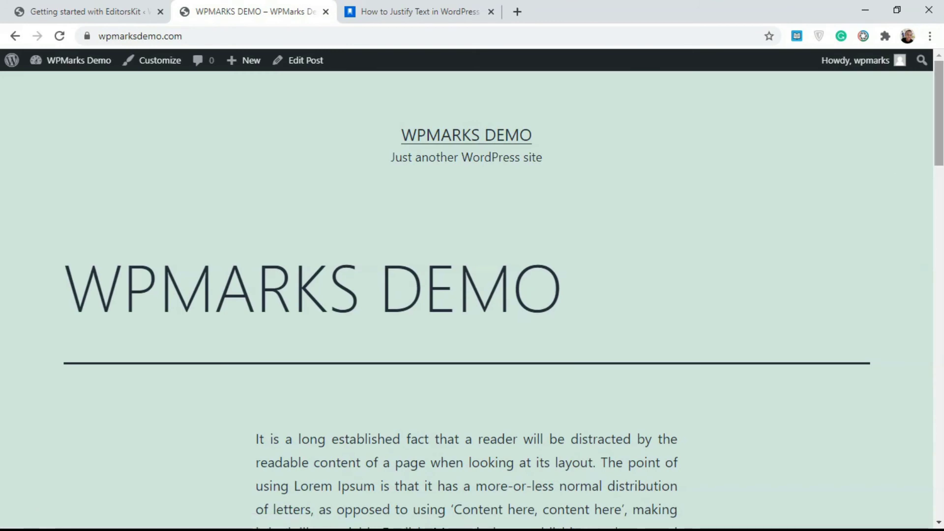
scroll(467, 295, "down", 12)
scroll(466, 295, "up", 4)
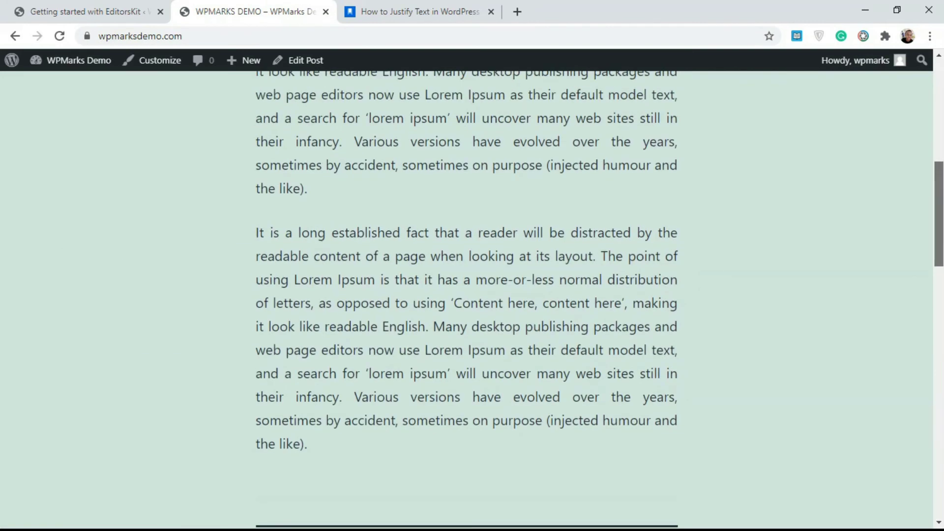
scroll(558, 290, "up", 5)
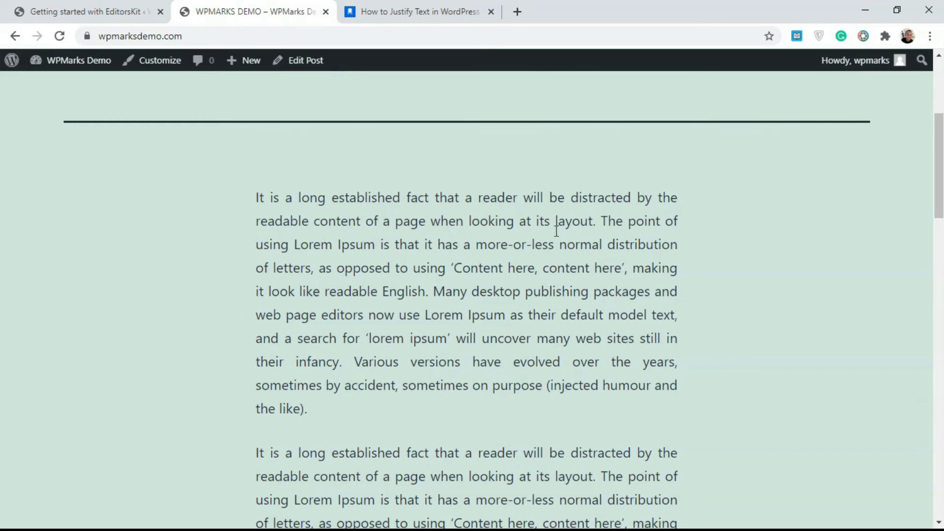
scroll(462, 344, "up", 3)
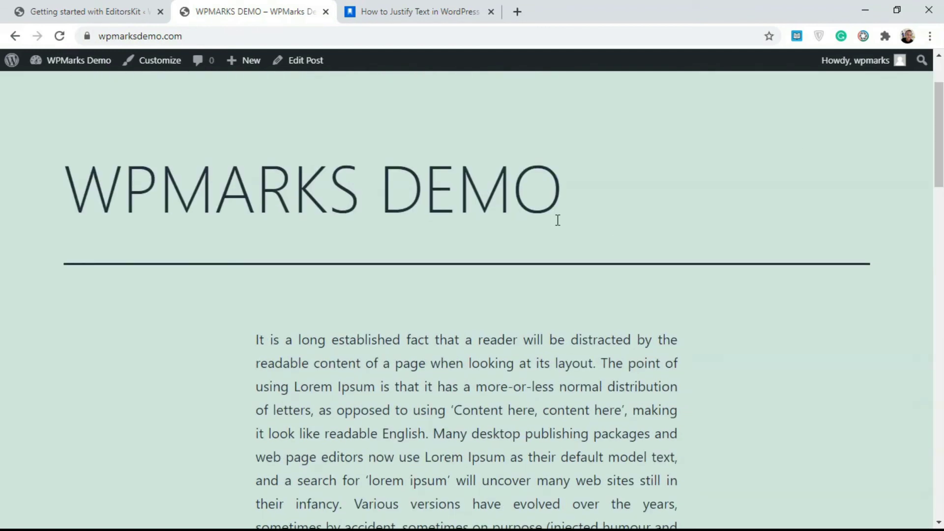
scroll(553, 236, "up", 2)
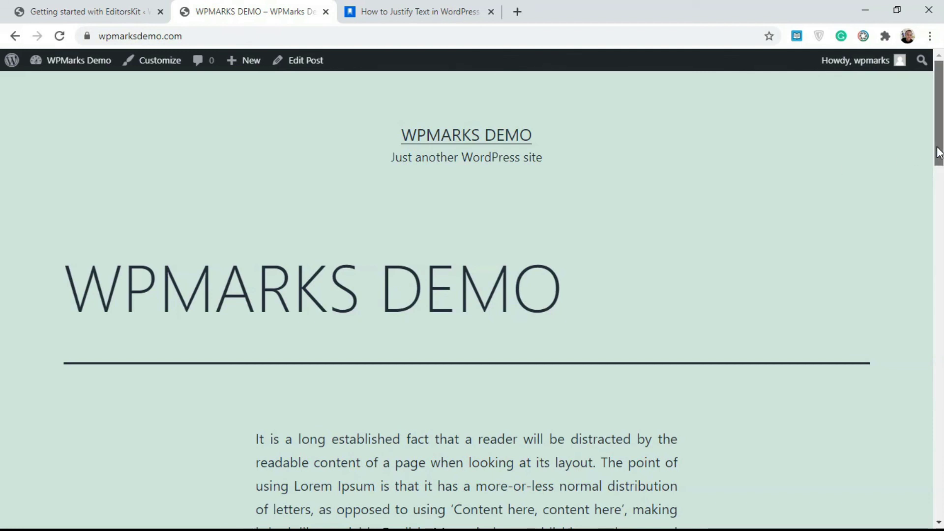
left_click_drag(939, 153, 939, 235)
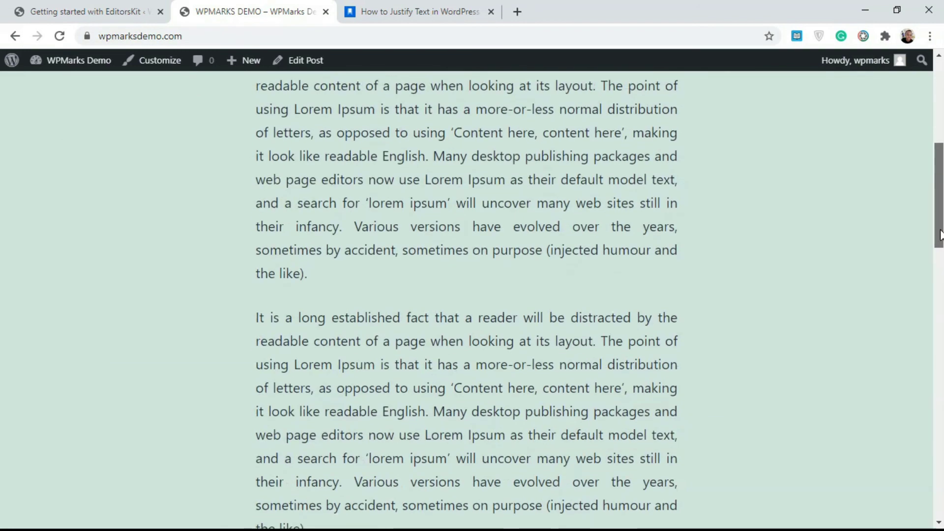